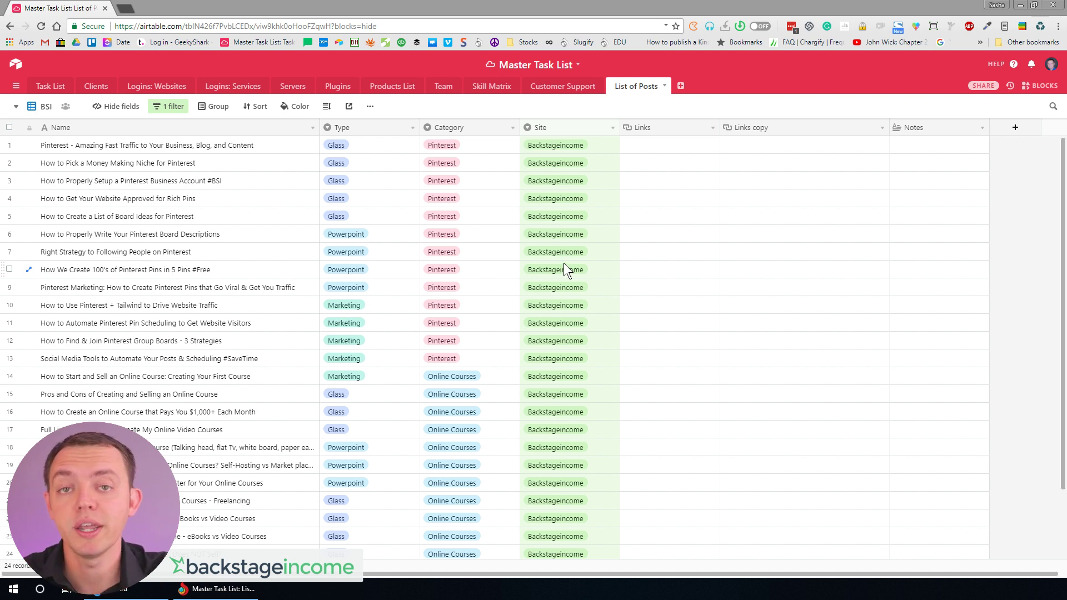
left_click(102, 144)
scroll(107, 315, "down", 3)
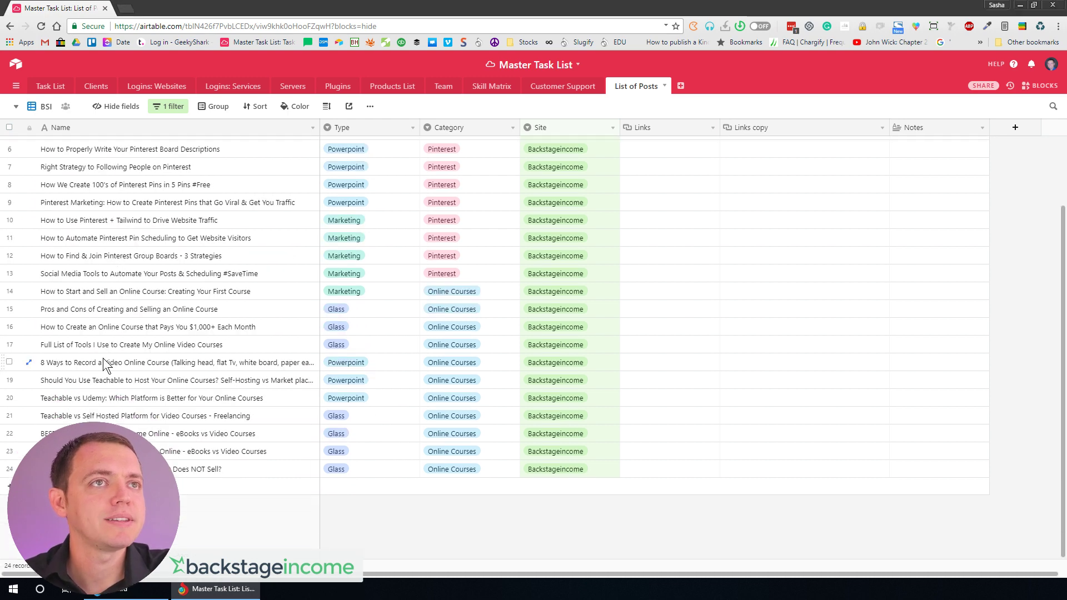
scroll(111, 349, "up", 3)
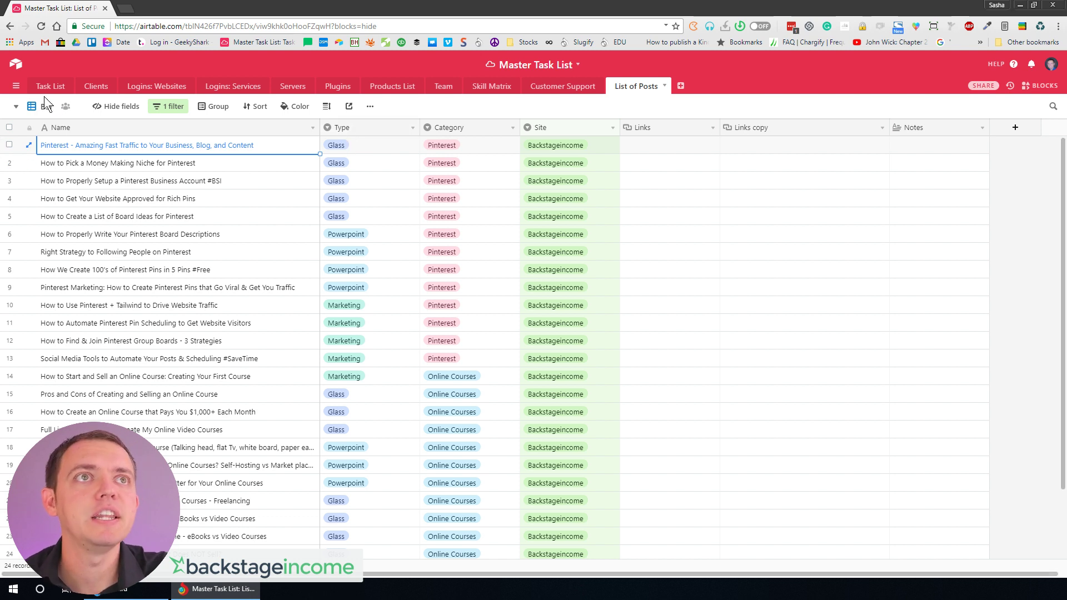
Step: Duplicate the BSI view of the List of Posts table and name the copy "BSI - Glass"
left_click(370, 107)
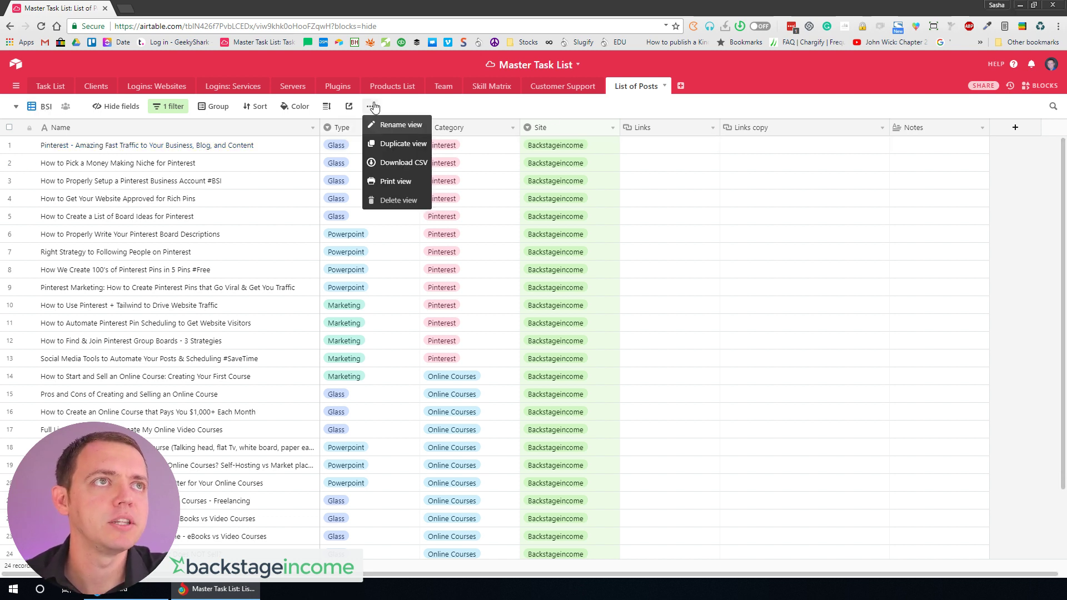
left_click(388, 143)
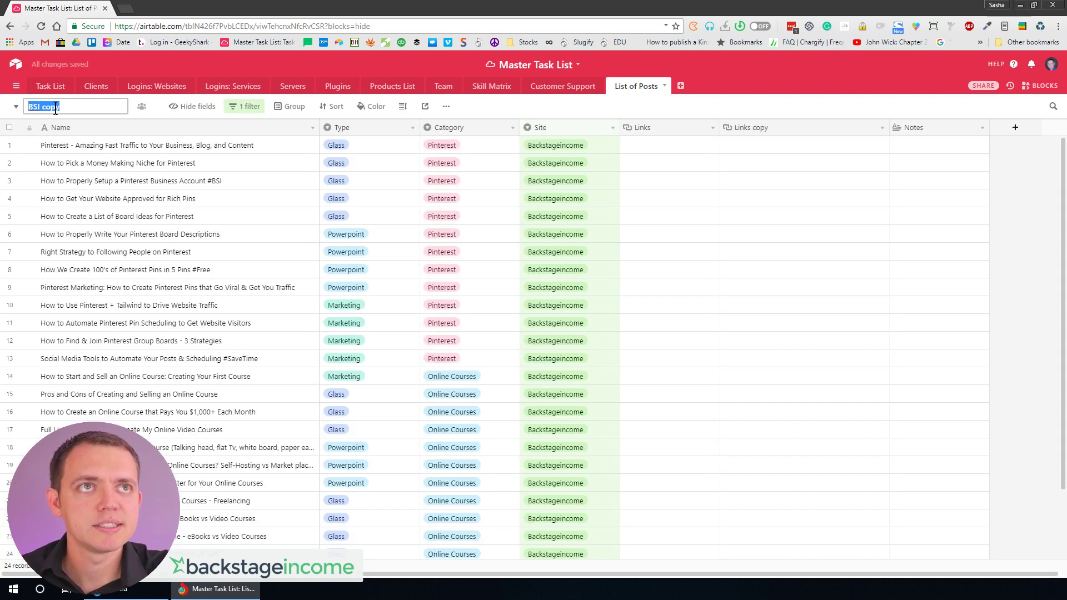
double_click(54, 106)
type("- Glass")
key("Return")
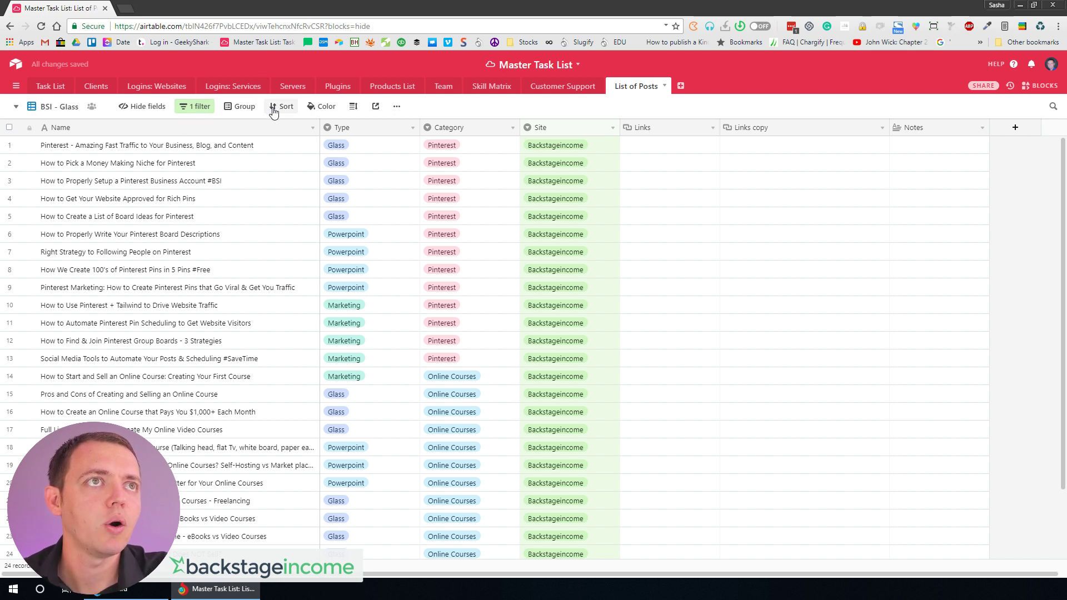
Step: Add a second filter condition to the BSI - Glass view so that Type is Glass
left_click(198, 106)
left_click(205, 157)
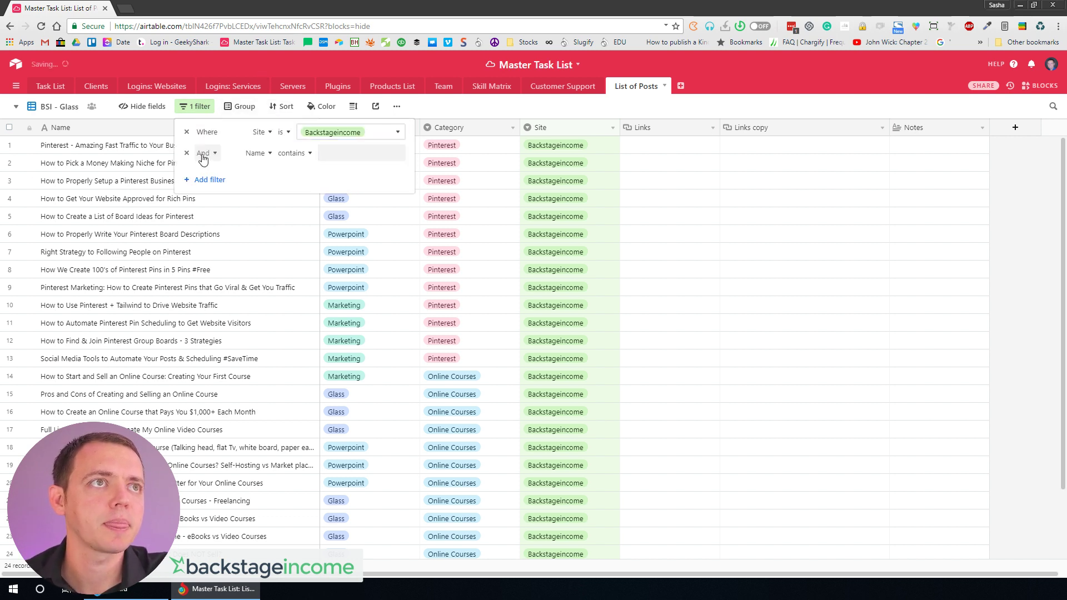
left_click(256, 154)
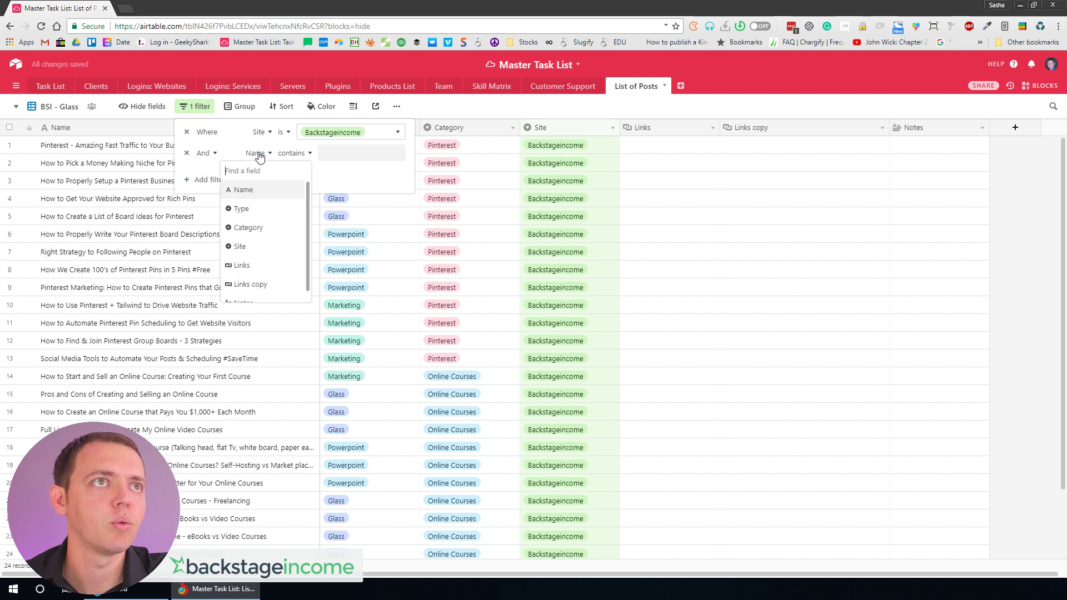
left_click(252, 210)
left_click(339, 156)
left_click(333, 190)
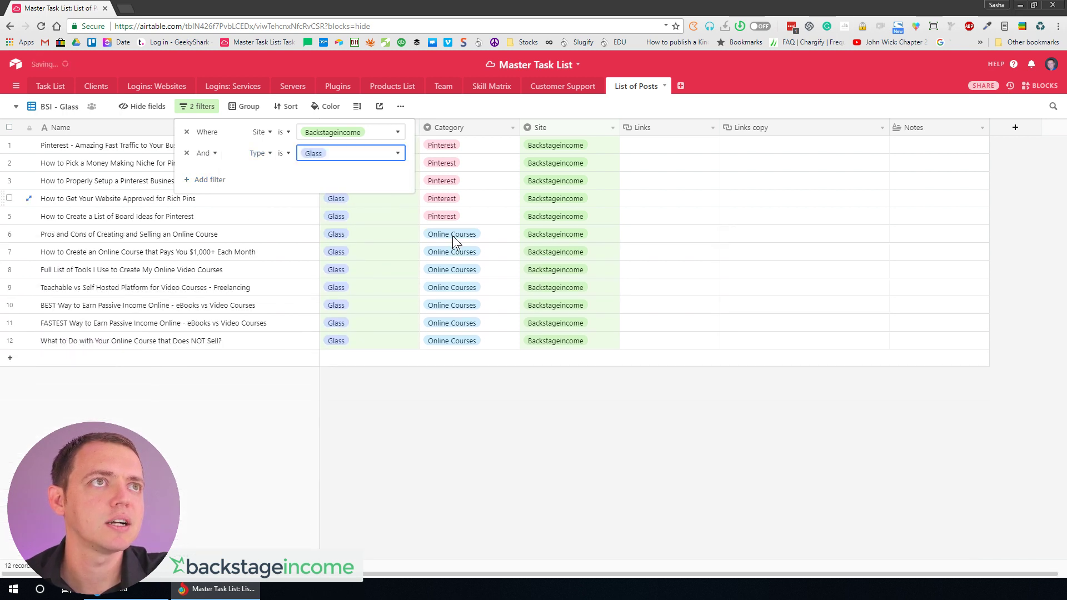
left_click(426, 422)
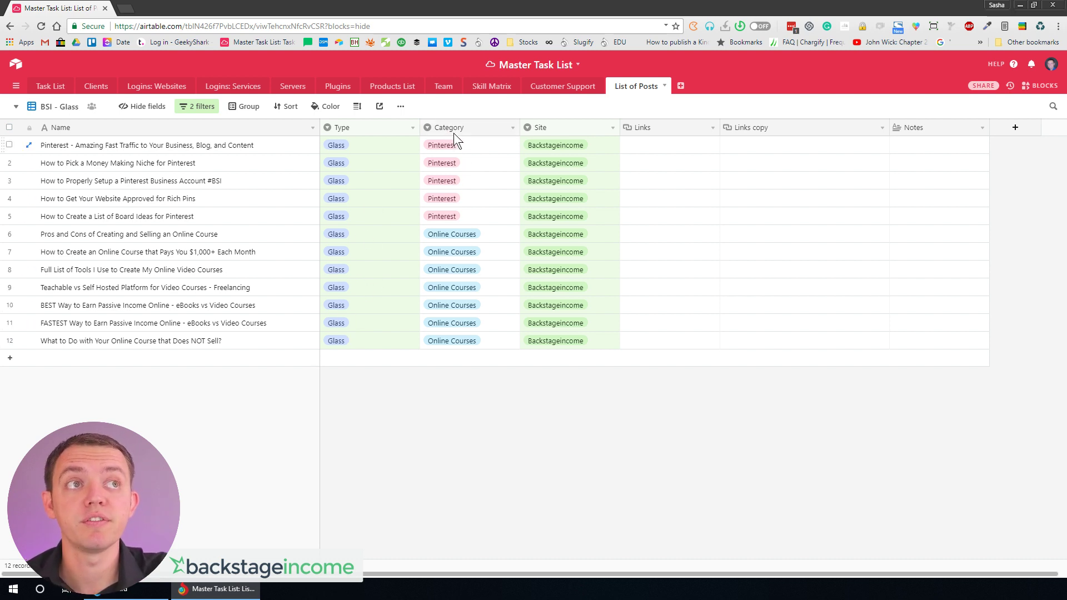
Step: Group the filtered Glass posts by the Category field
left_click(247, 106)
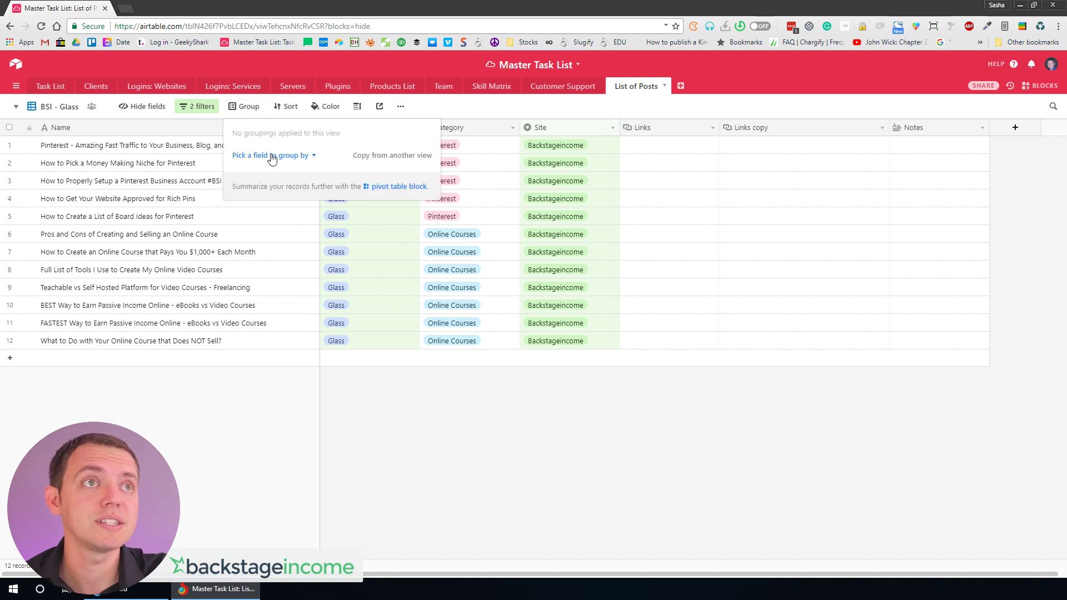
left_click(272, 157)
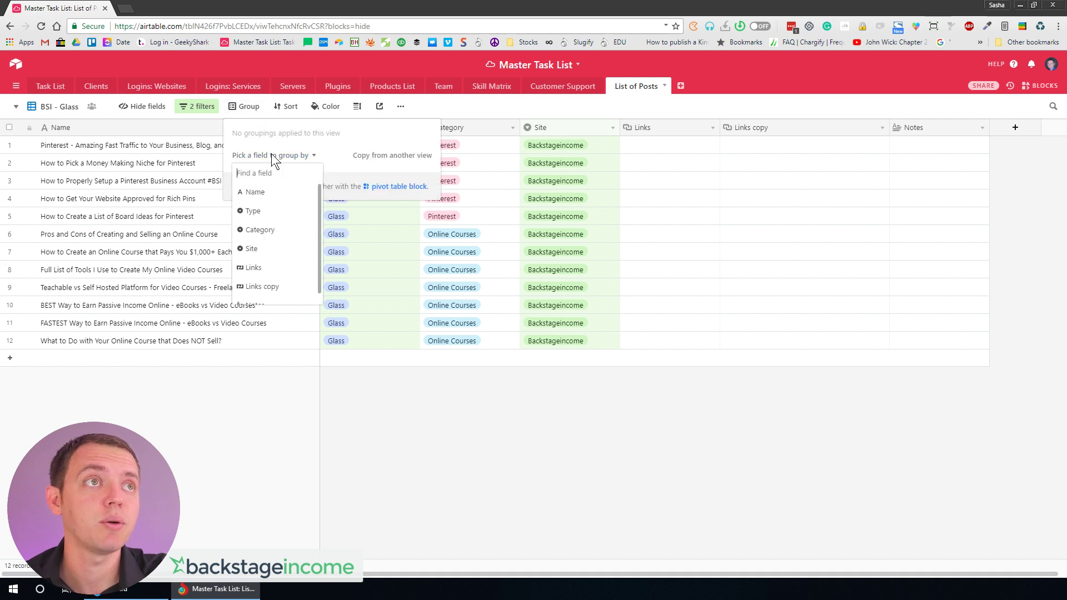
left_click(272, 233)
left_click(433, 495)
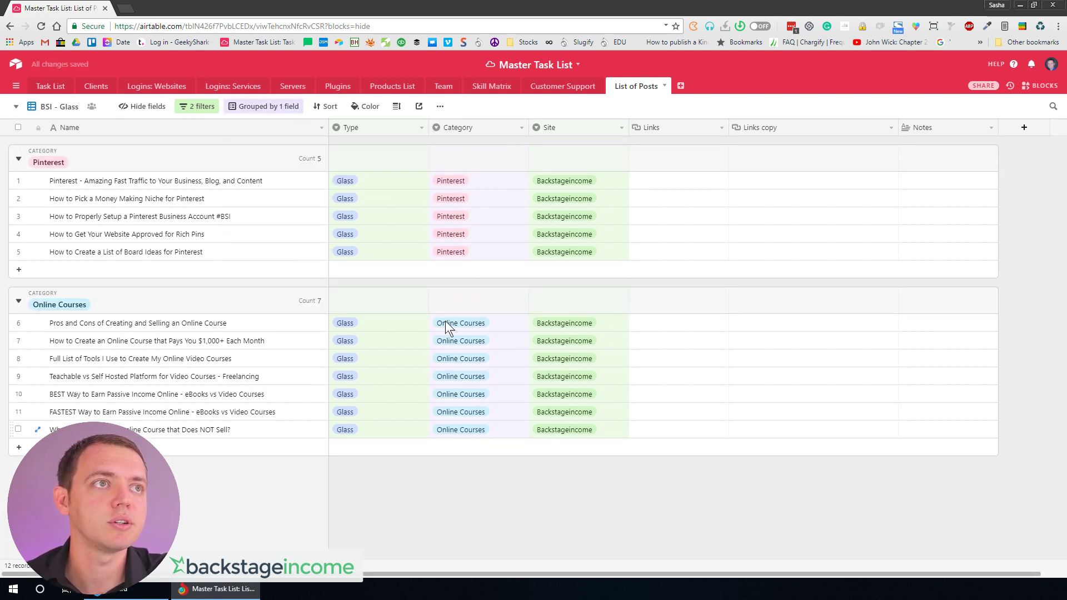
Step: Collapse and re-expand the Pinterest and Online Courses category groups to check how the grouping behaves
left_click(20, 161)
left_click(20, 160)
left_click(16, 303)
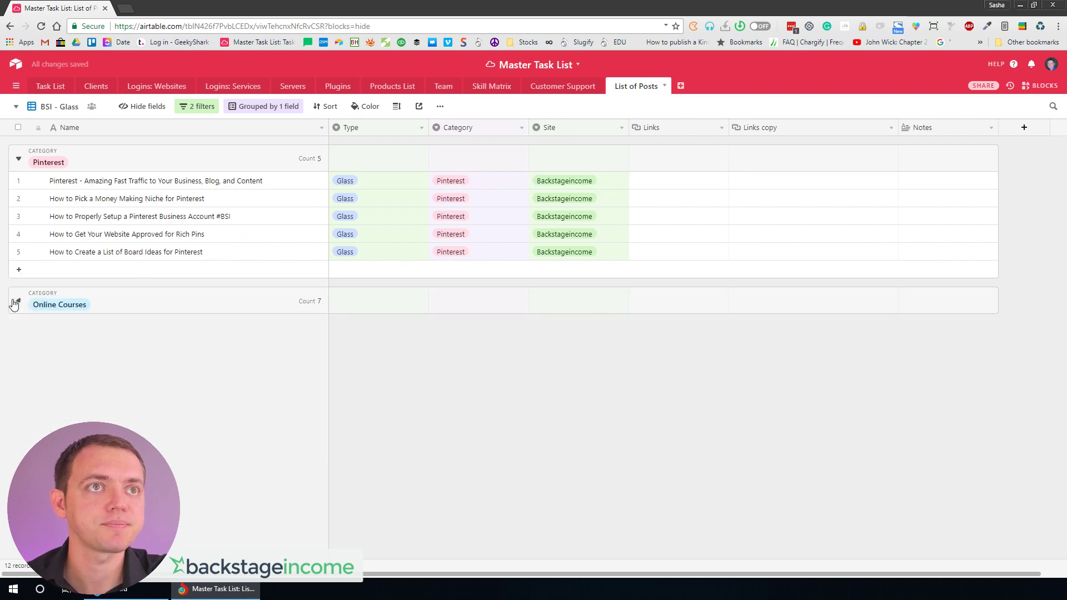
left_click(16, 303)
left_click(20, 160)
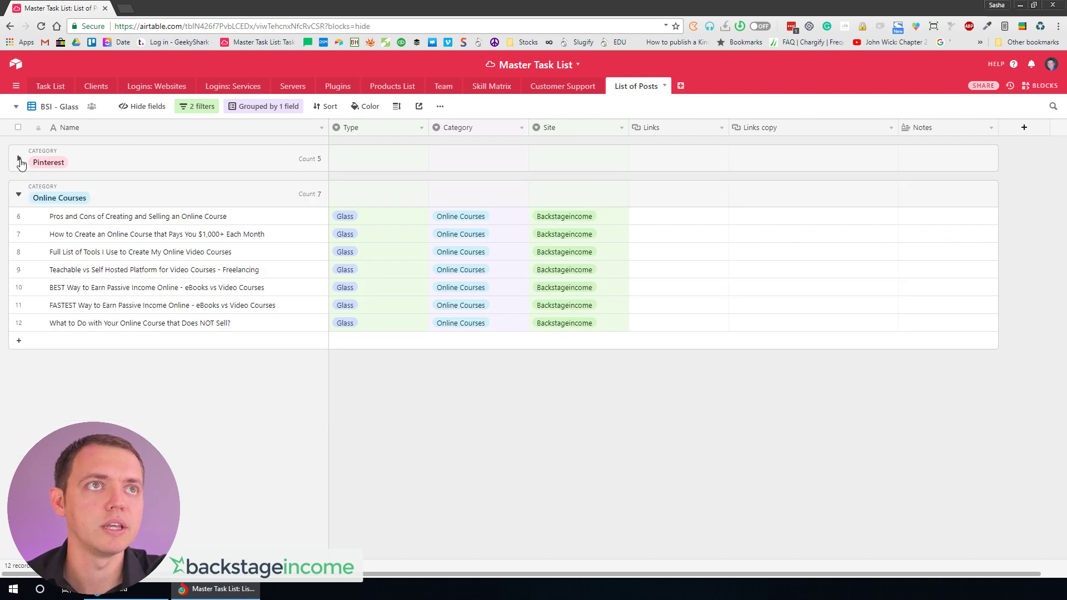
left_click(19, 160)
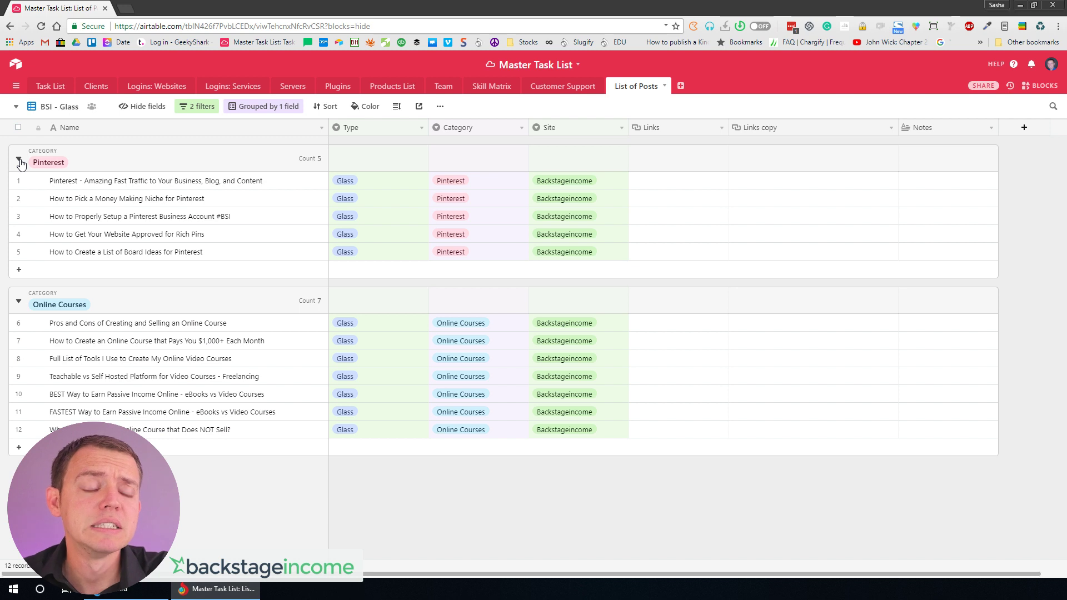
Step: Remove the Category grouping and the Type is Glass filter, keeping only the Site filter
left_click(244, 110)
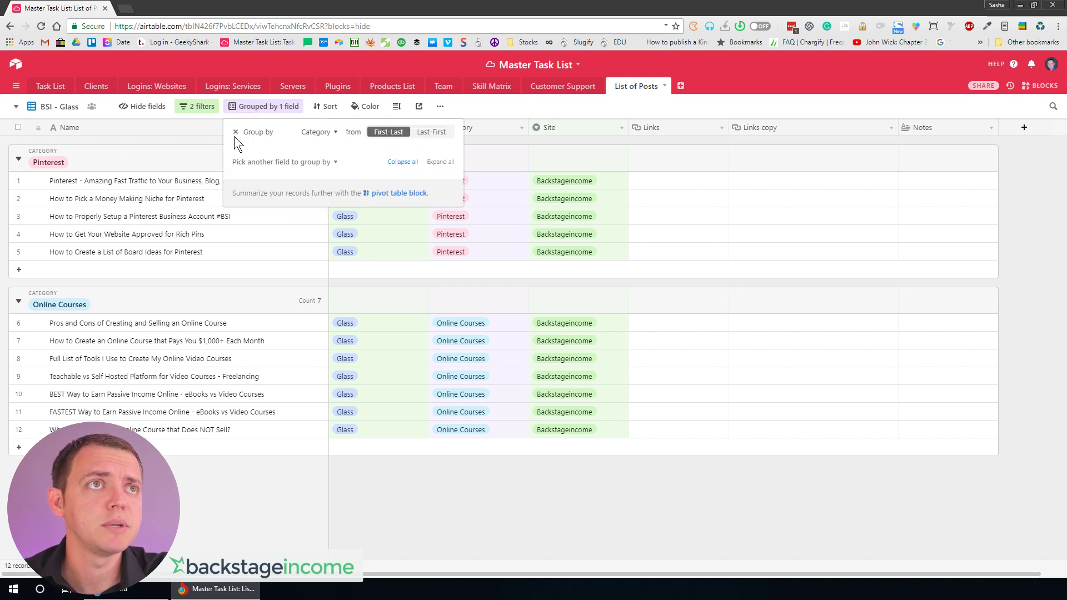
left_click(236, 133)
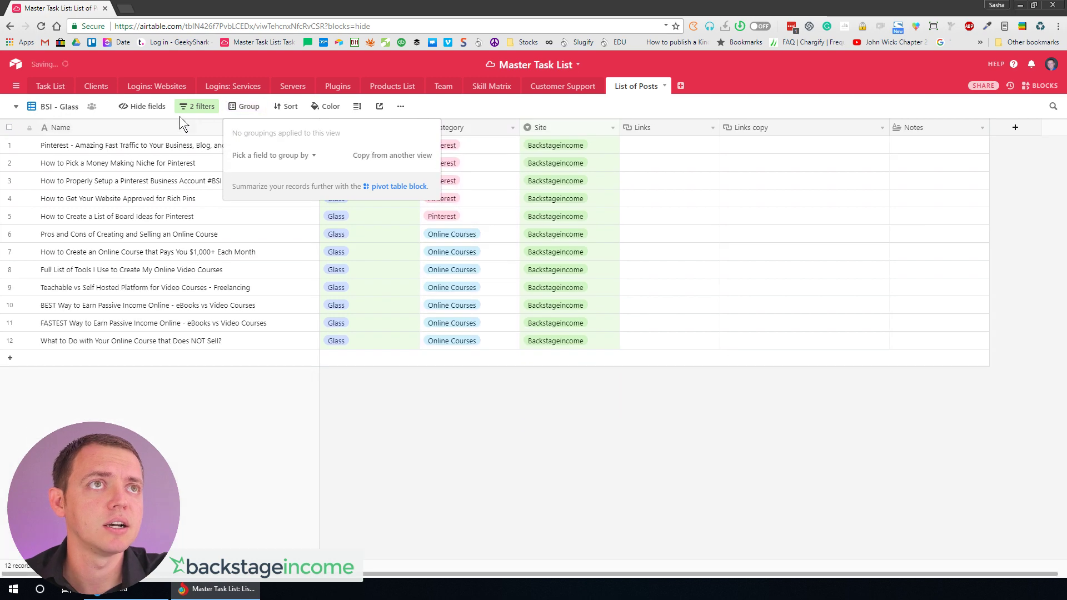
left_click(193, 107)
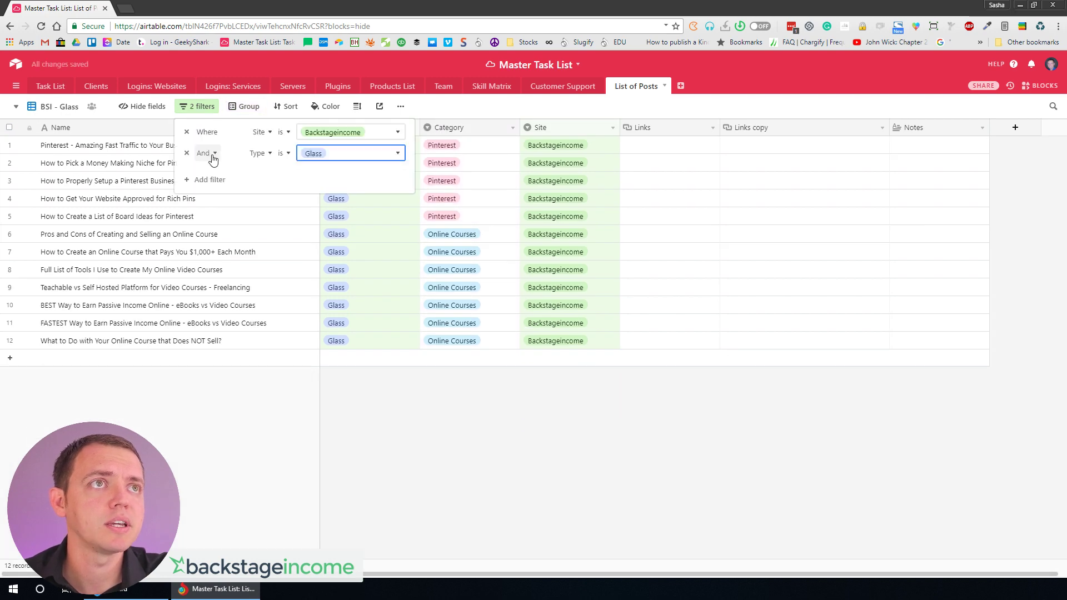
left_click(187, 151)
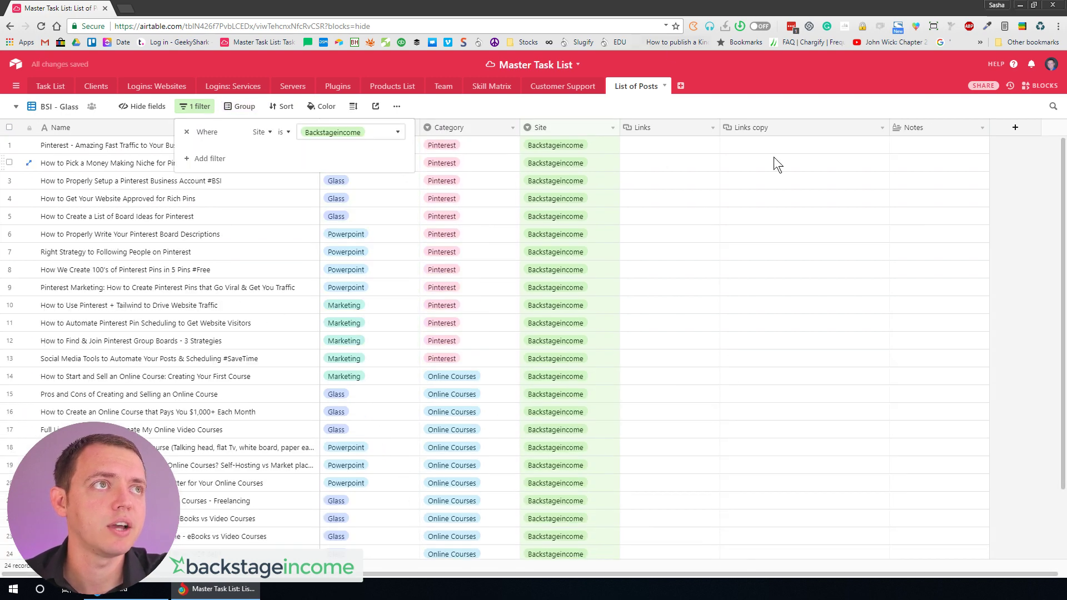
left_click(1016, 198)
Step: Group all Backstageincome posts in the view by Category and look through the resulting groups
left_click(240, 106)
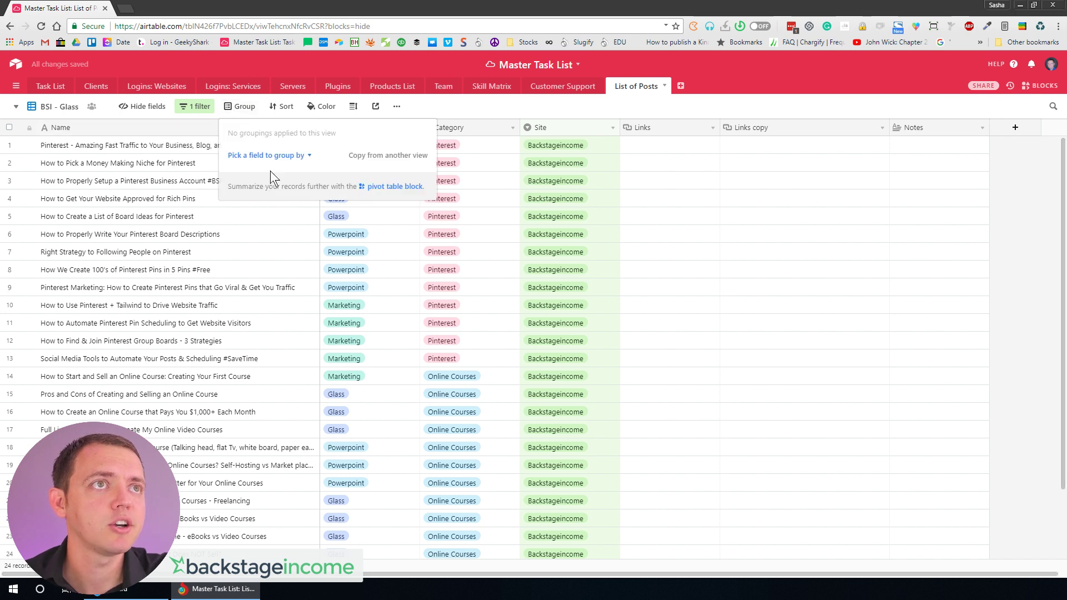
left_click(268, 155)
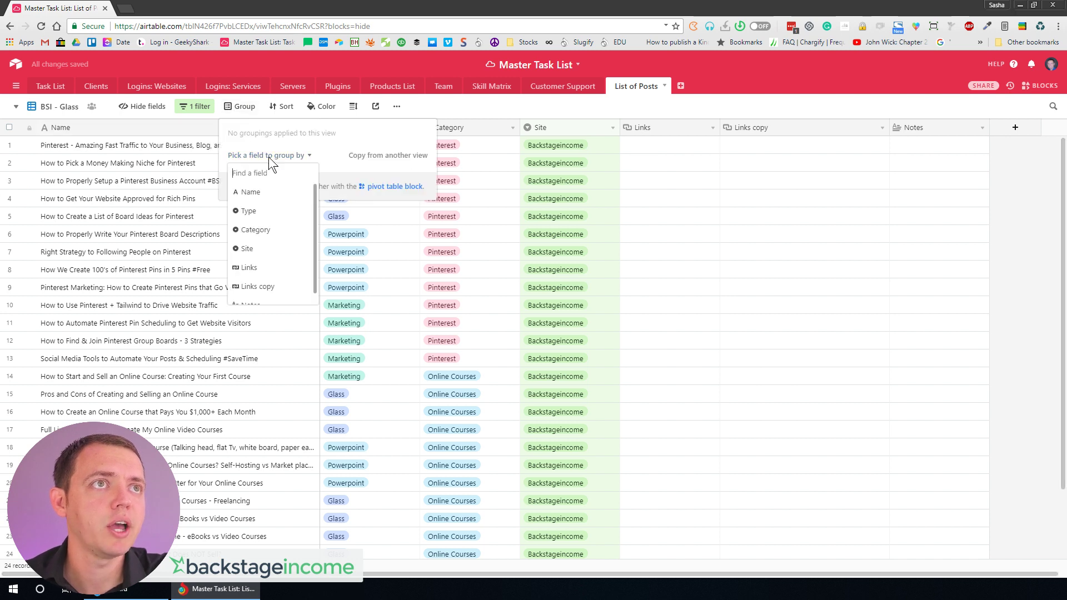
left_click(264, 230)
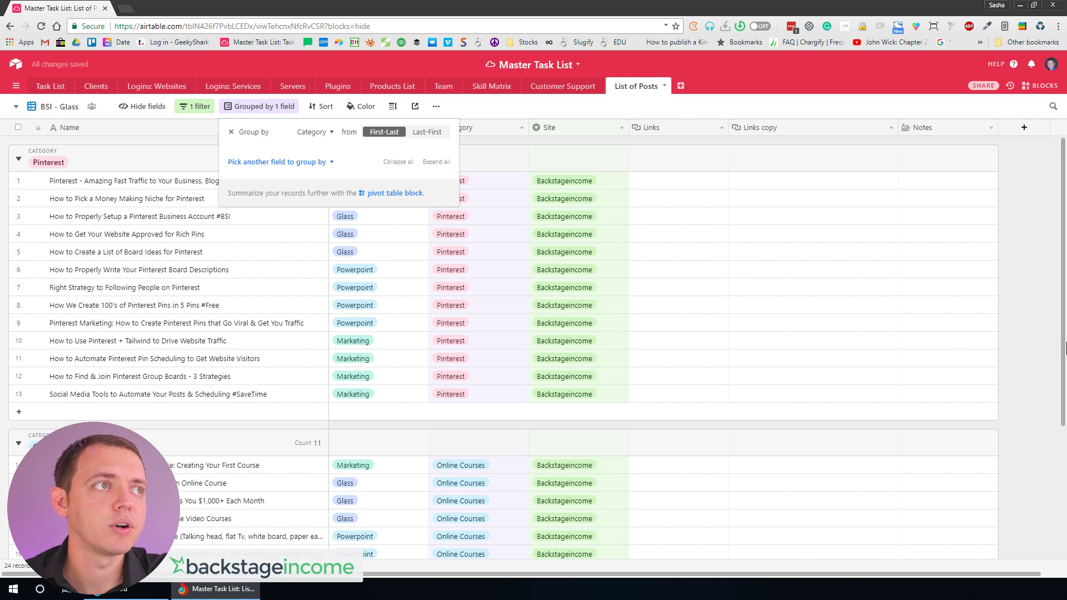
left_click(1056, 347)
scroll(435, 257, "down", 4)
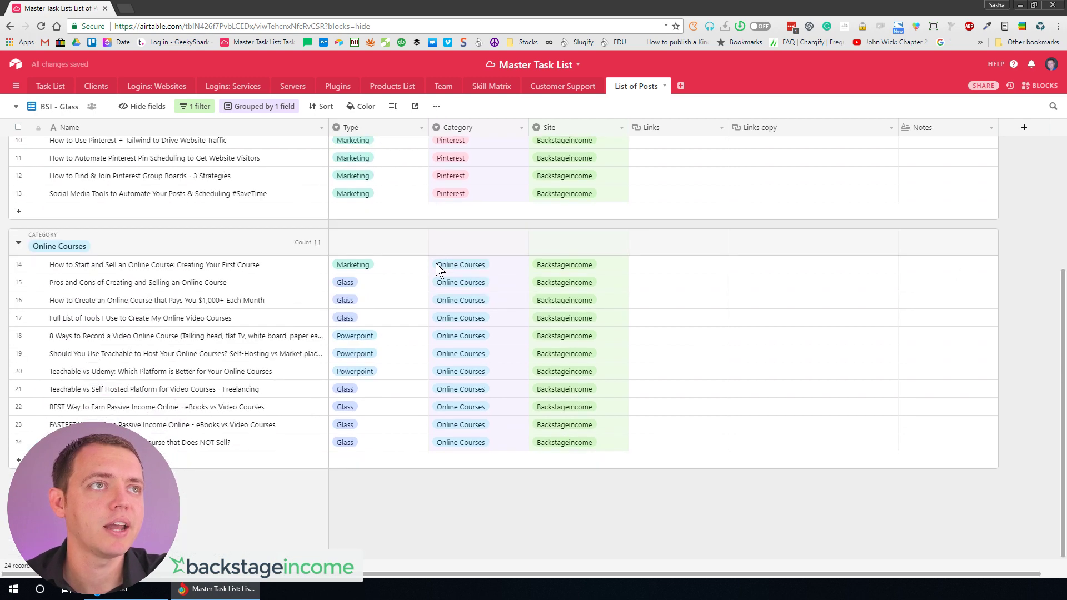
scroll(435, 263, "up", 3)
scroll(361, 222, "up", 1)
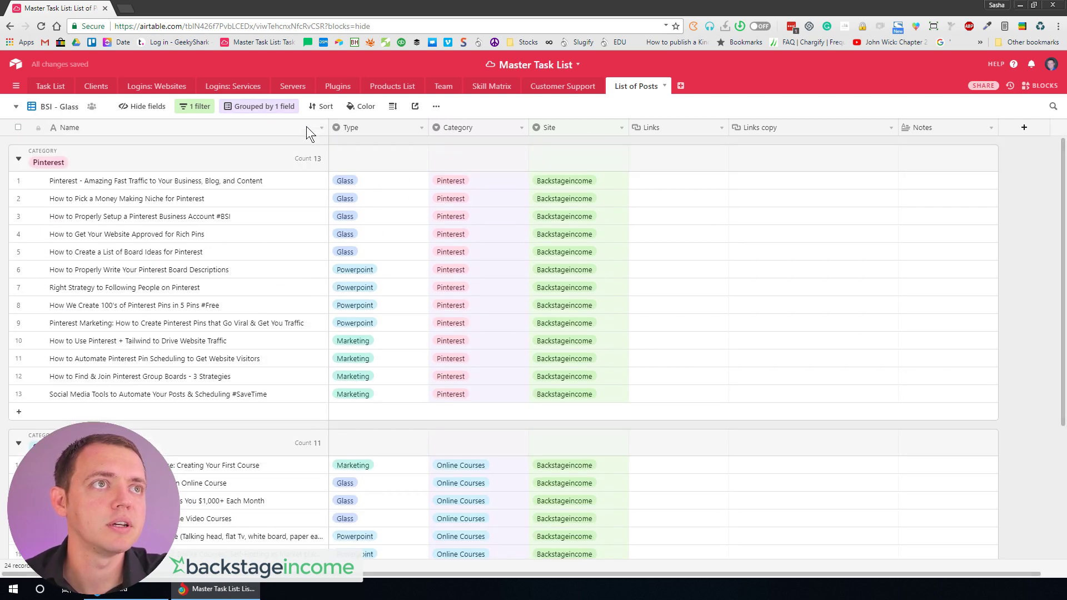
Step: Add Type as a second grouping level beneath Category
left_click(257, 106)
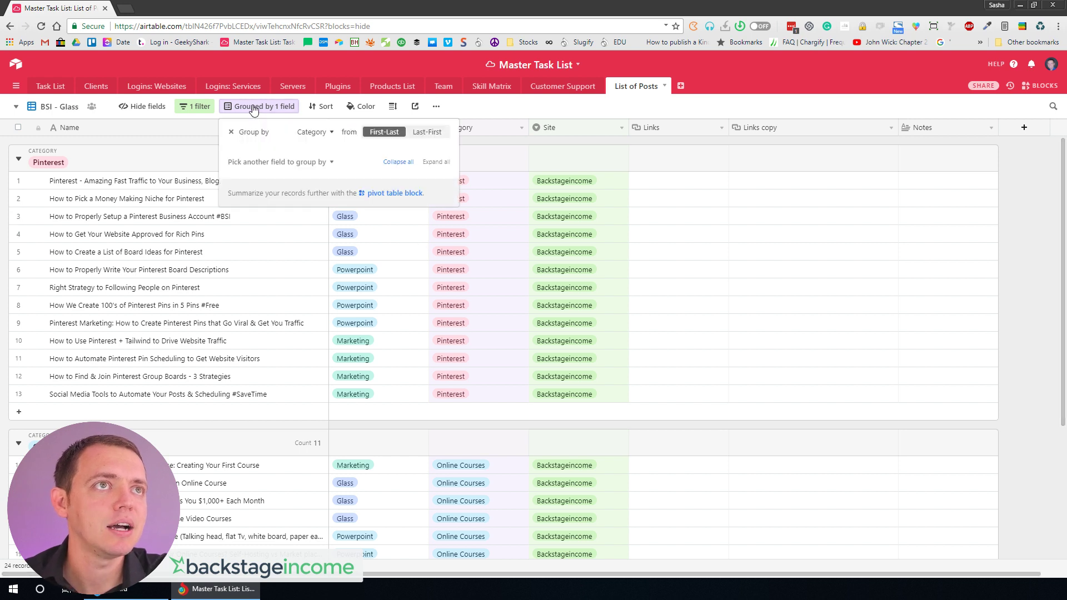
left_click(276, 162)
left_click(257, 216)
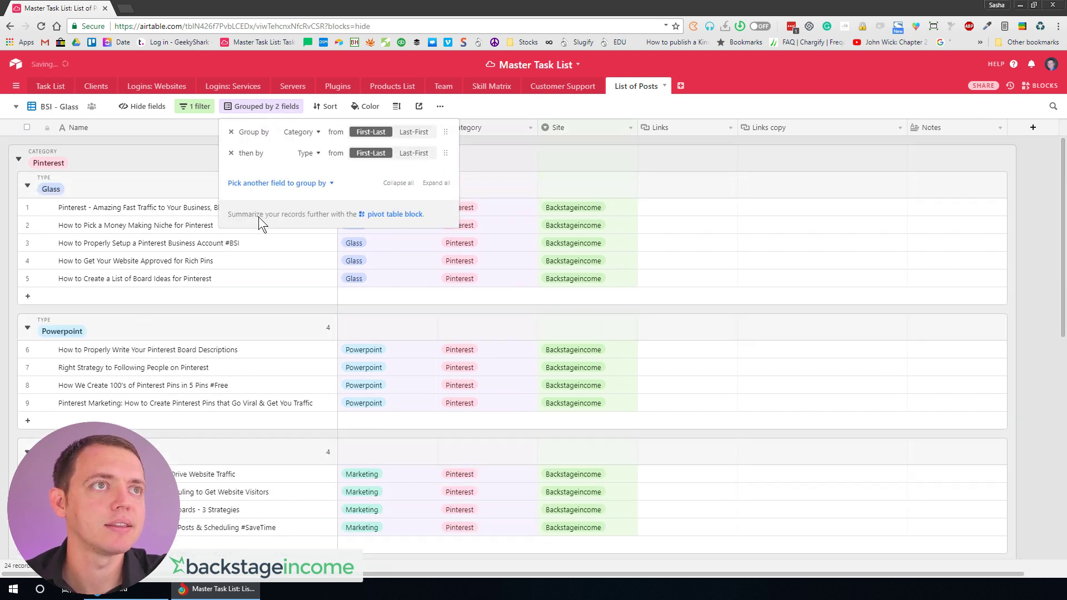
left_click(464, 309)
Step: Collapse the Glass, Powerpoint and Marketing subgroups within the Pinterest category
left_click(30, 188)
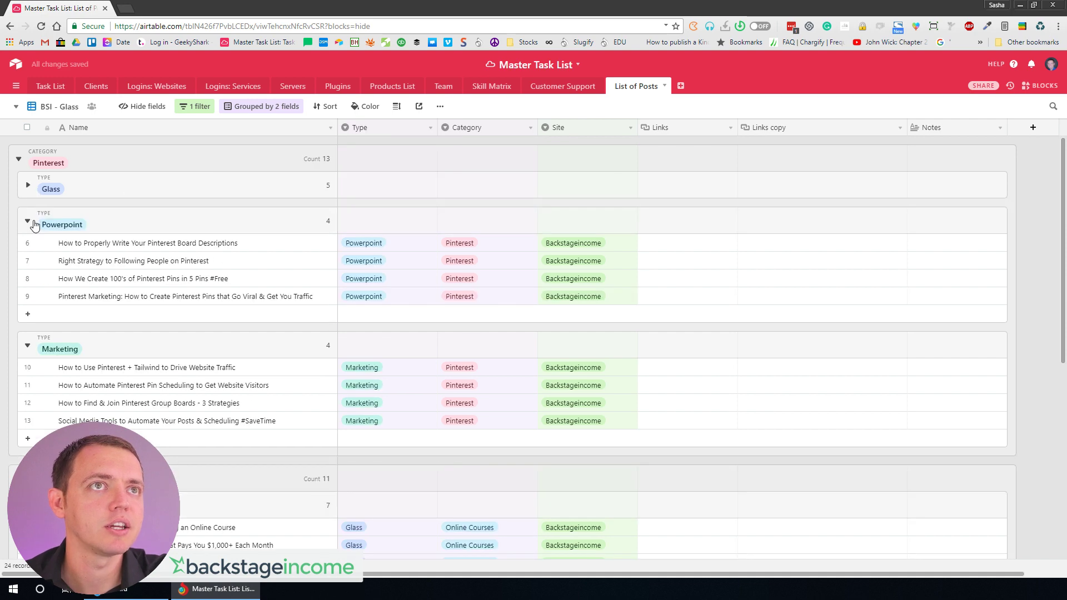
left_click(29, 222)
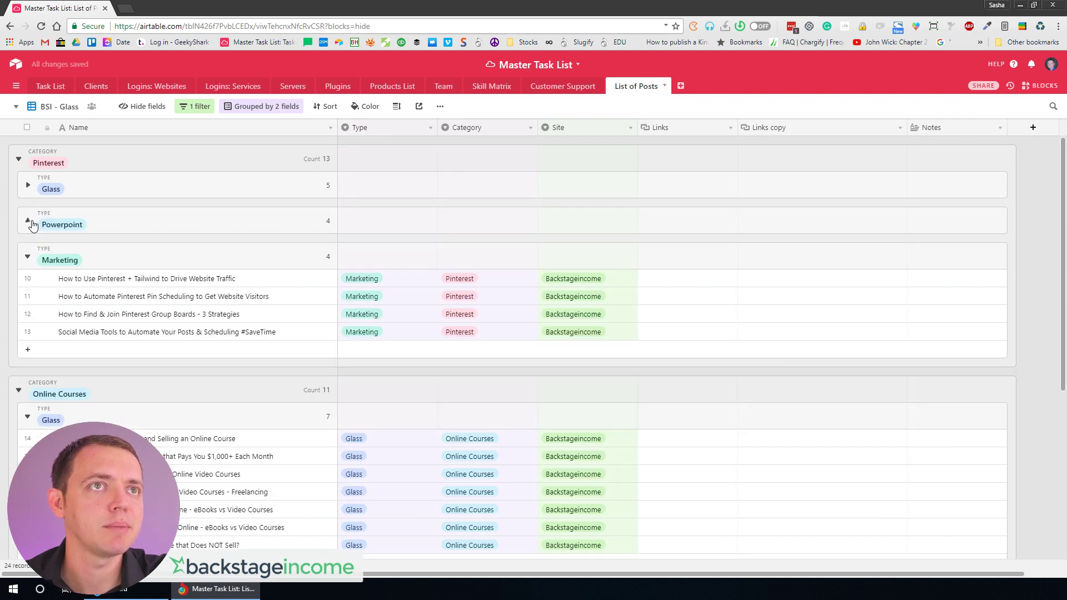
left_click(29, 257)
Step: Collapse and re-expand the Online Courses category and its Glass and Powerpoint subgroups to inspect the nested grouping
left_click(19, 305)
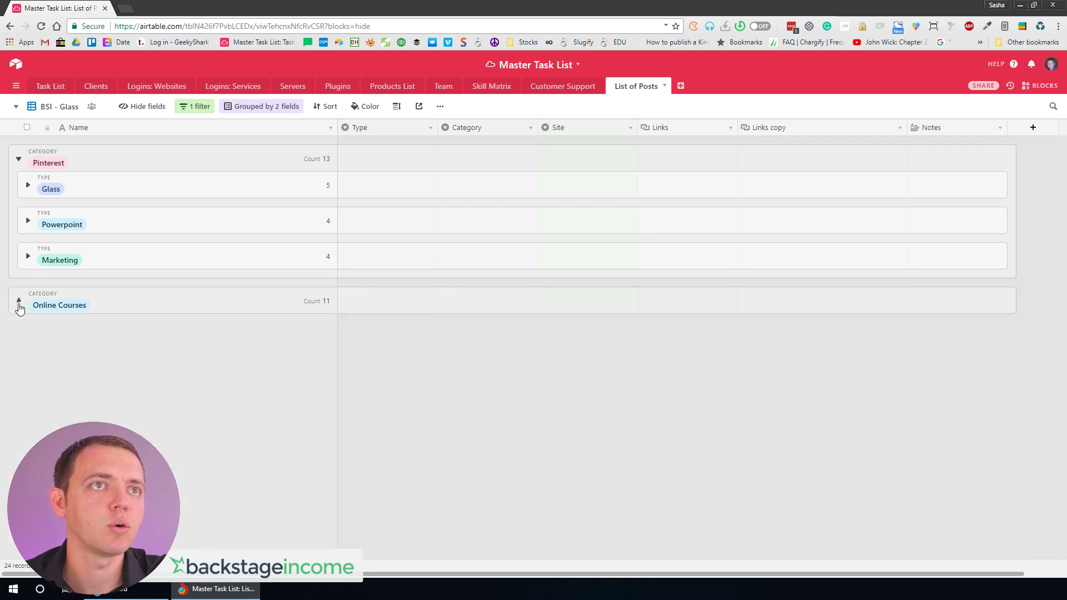
left_click(18, 305)
scroll(63, 345, "down", 2)
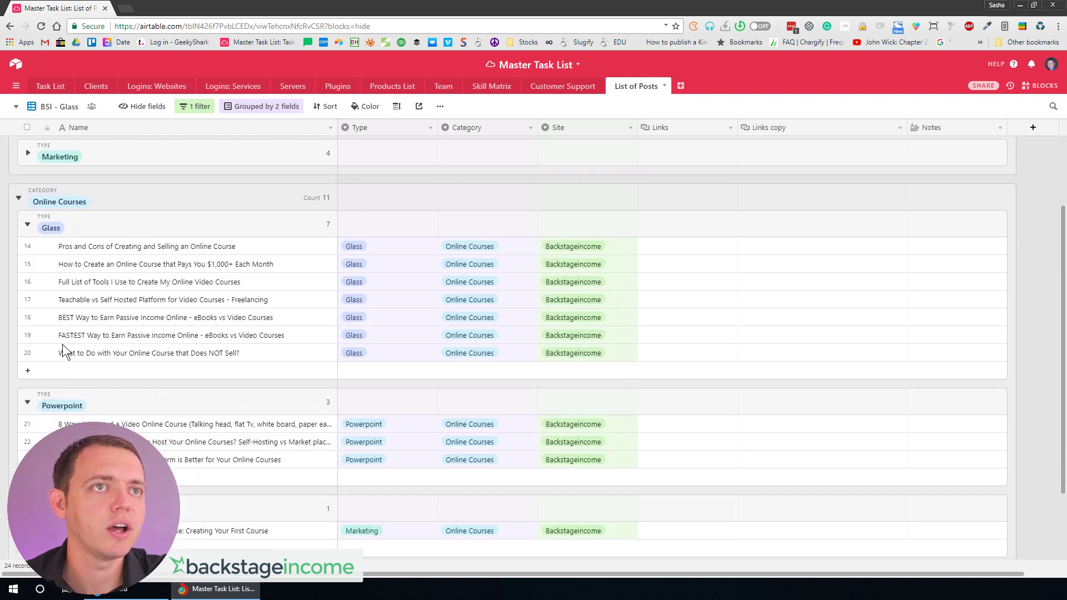
left_click(28, 220)
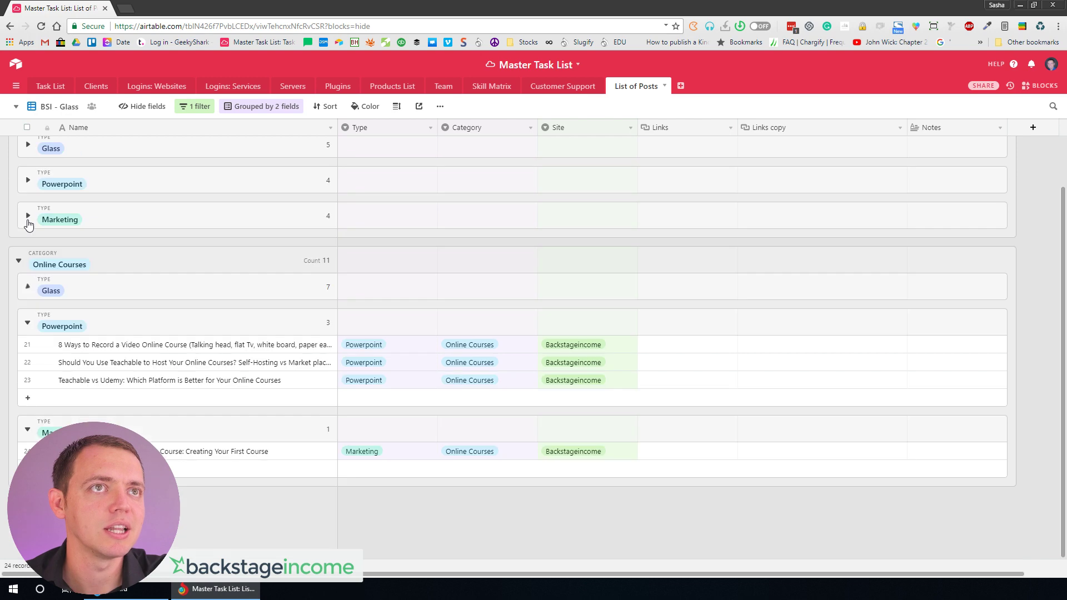
left_click(28, 288)
left_click(27, 464)
left_click(27, 465)
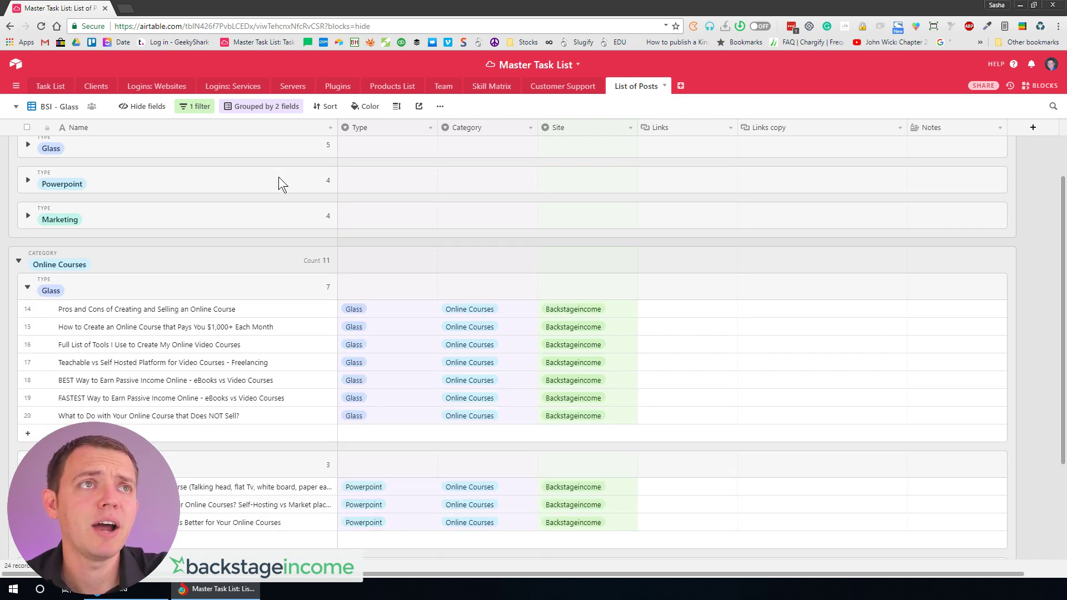
Step: Add a filter condition to the grouped view so that Type is Glass
left_click(202, 109)
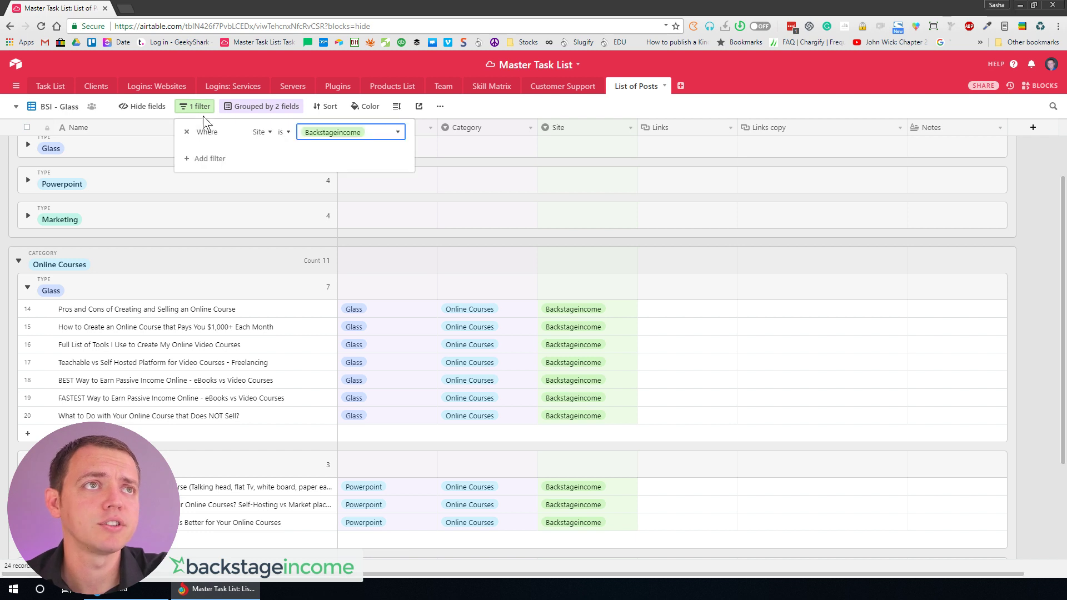
left_click(187, 159)
left_click(262, 156)
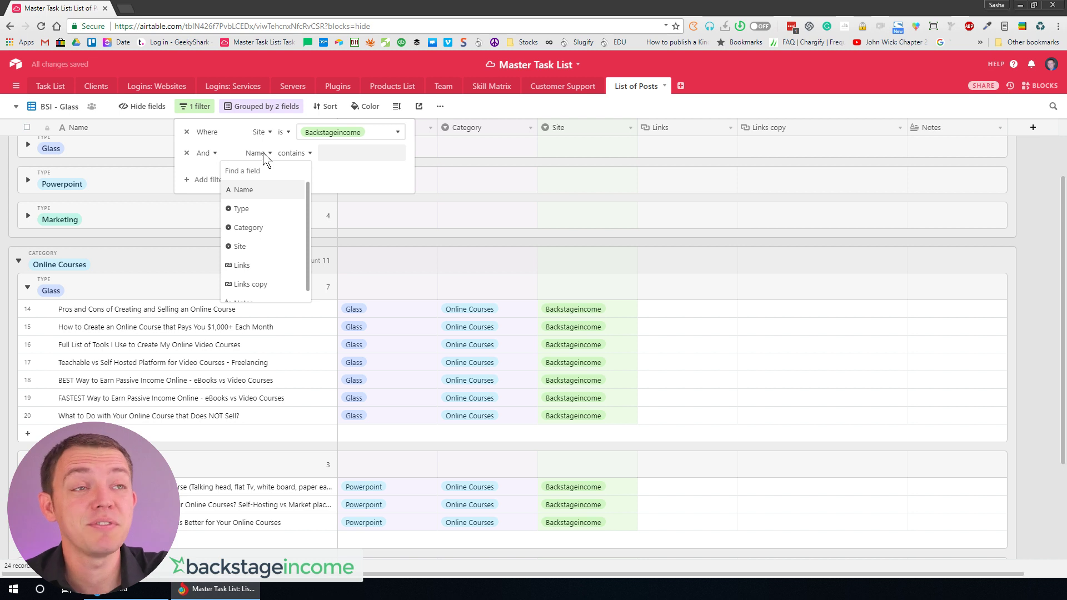
left_click(247, 214)
left_click(335, 153)
left_click(325, 192)
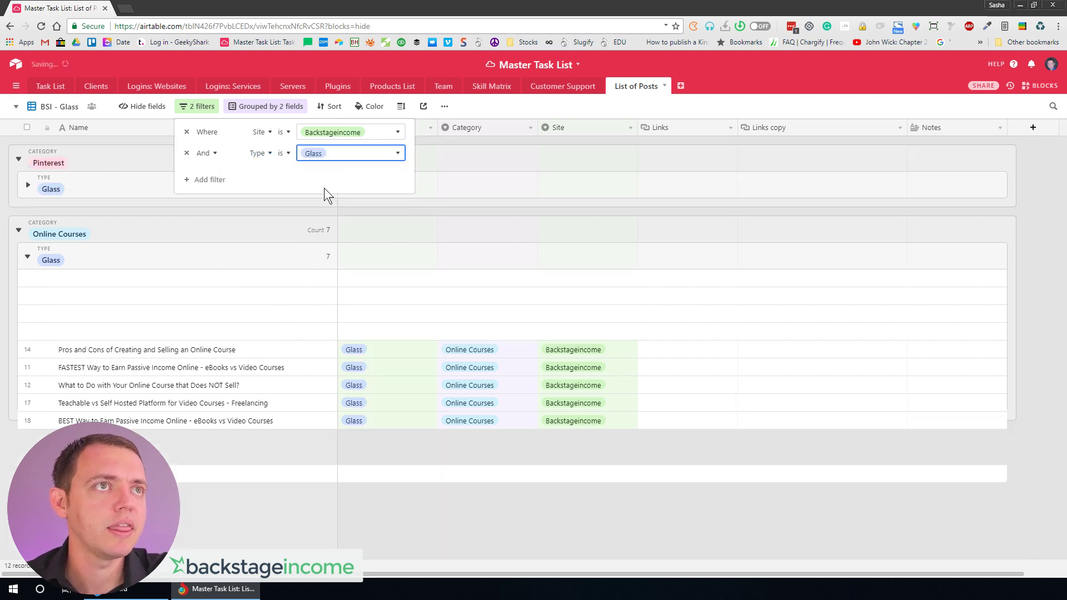
Step: Change the Type filter condition to Powerpoint in the BSI - Glass view
left_click(334, 154)
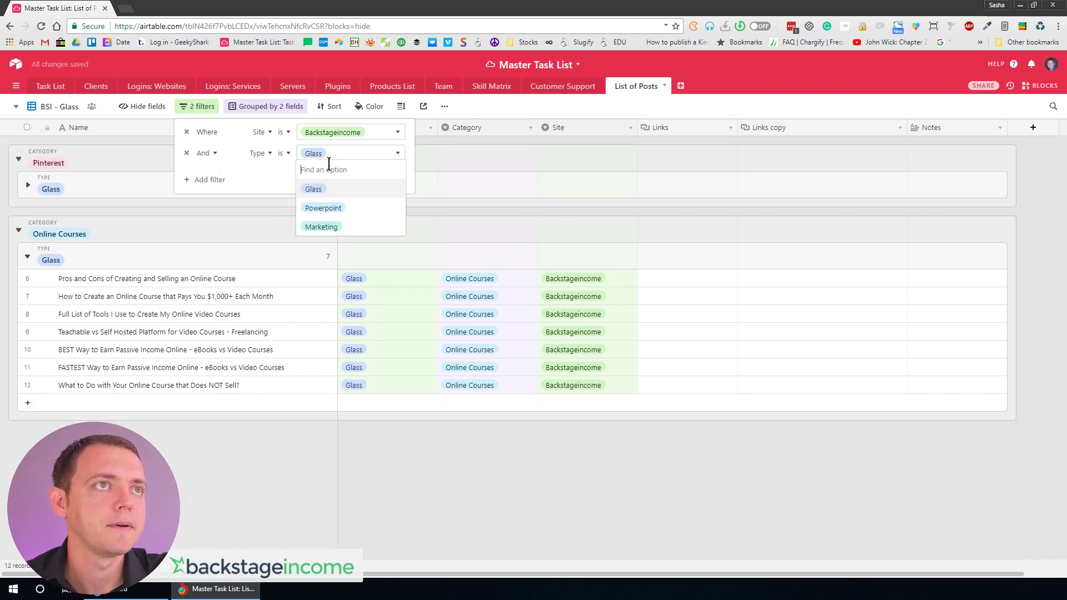
left_click(333, 210)
left_click(409, 440)
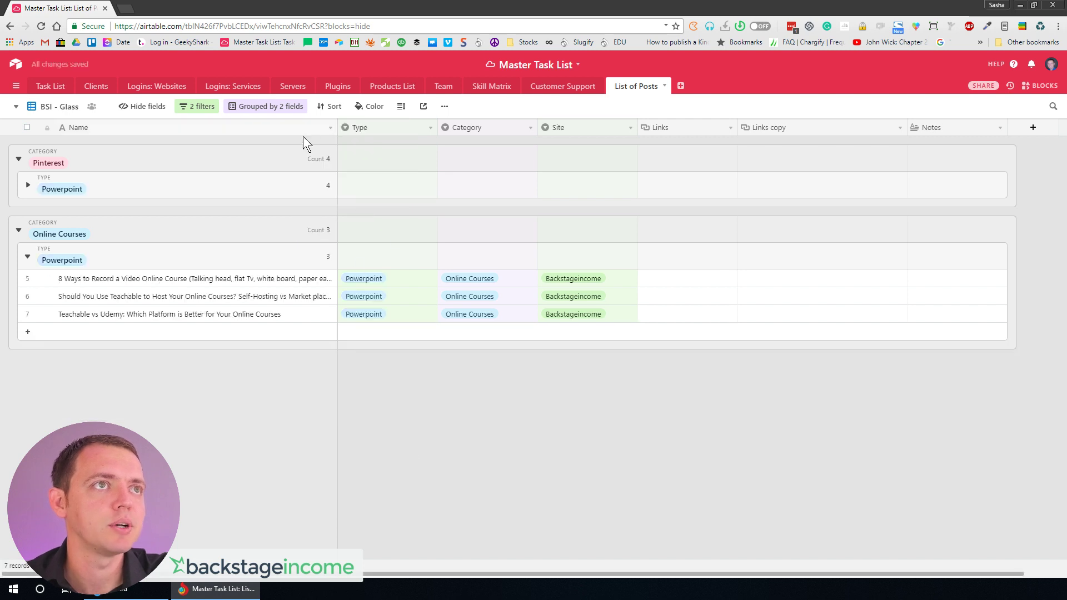
Step: Remove both the Category and Type grouping levels from the BSI - Glass view
left_click(291, 106)
left_click(236, 133)
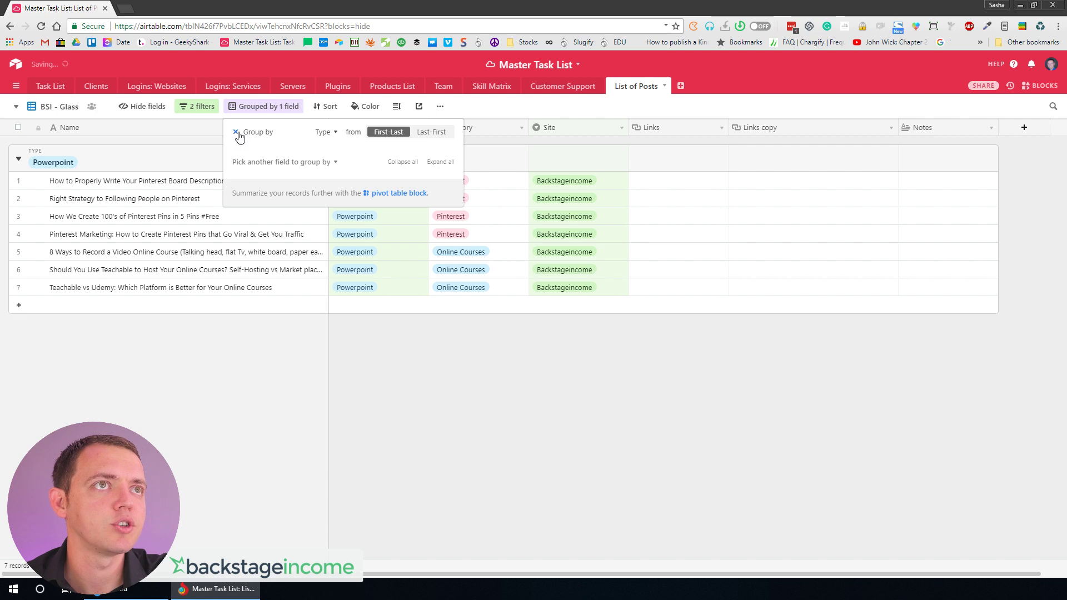
left_click(235, 132)
left_click(389, 310)
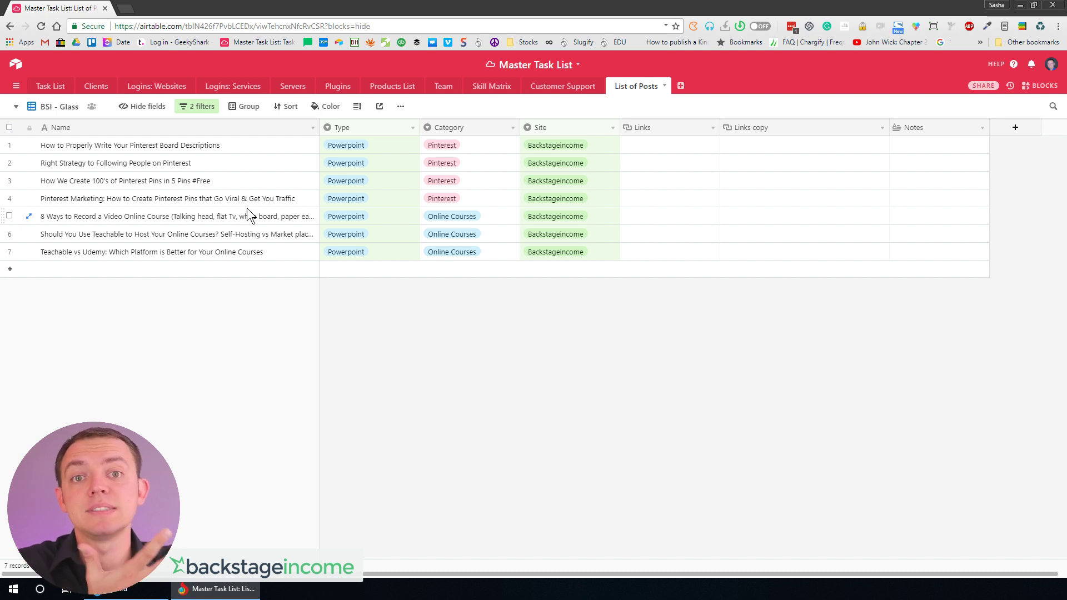
Step: Switch to Google Calendar to view the September 2019 posting schedule
left_click(135, 593)
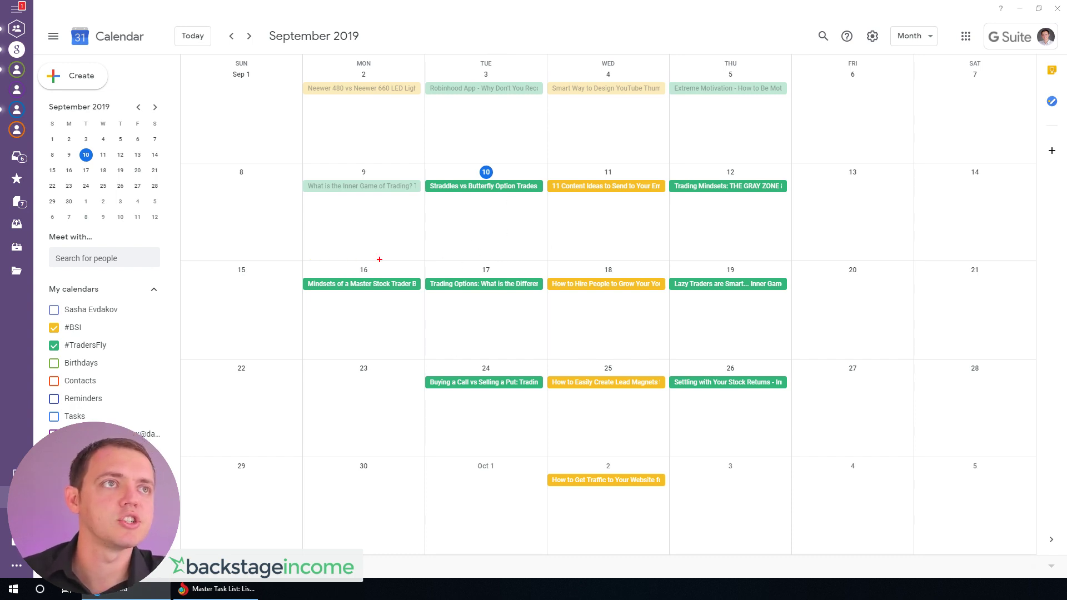
Step: Annotate September 16 with a red box and an arrow down to a second box labelled "Task To Do ---"
mouse_move(383, 248)
left_mouse_down()
mouse_move(345, 287)
mouse_move(382, 284)
mouse_move(343, 399)
mouse_move(349, 418)
left_mouse_up()
key("e")
mouse_move(351, 396)
left_mouse_down()
mouse_move(349, 418)
mouse_move(474, 455)
left_mouse_up()
type("Tas")
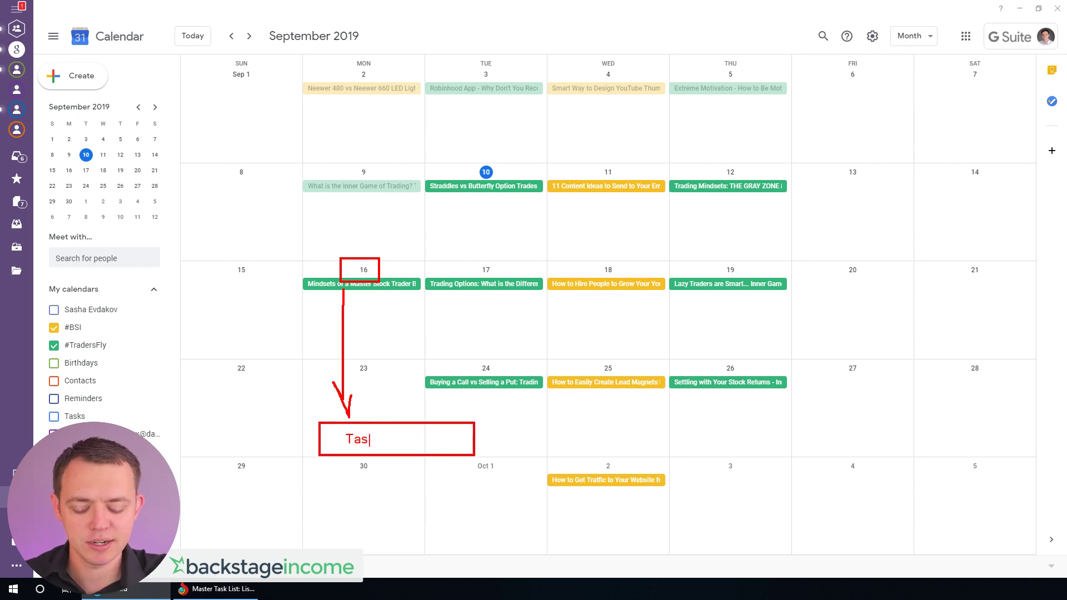
type("k To Do ---")
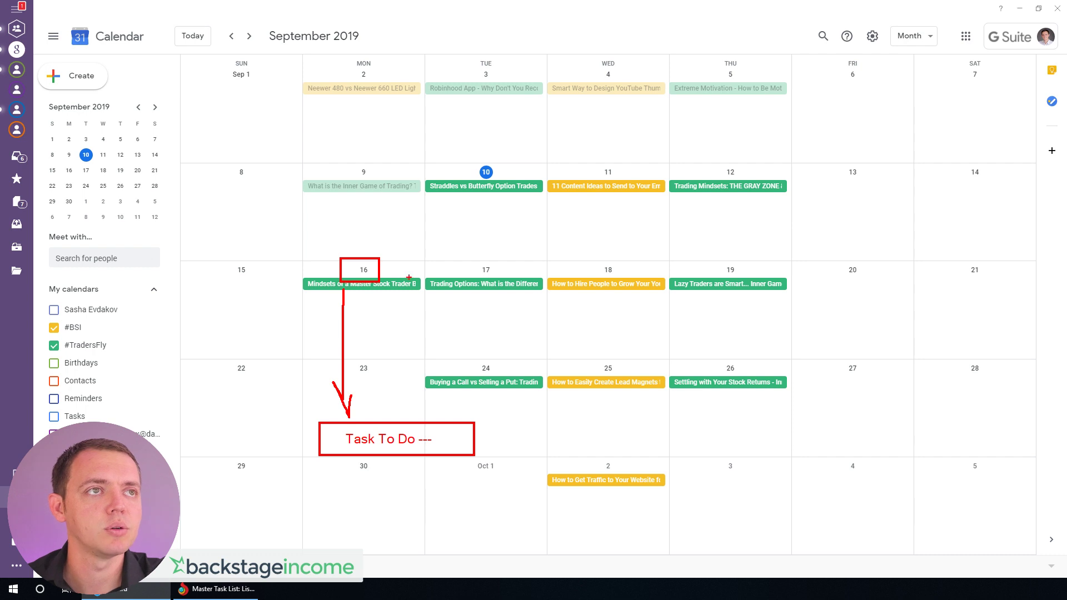
Step: Circle the September 18 event in red and draw an arrow from it to an ellipse spanning September 20 and 21
mouse_move(657, 274)
left_mouse_down()
mouse_move(548, 281)
mouse_move(666, 278)
mouse_move(656, 270)
left_mouse_up()
mouse_move(628, 307)
left_mouse_down()
mouse_move(831, 321)
mouse_move(807, 345)
left_mouse_up()
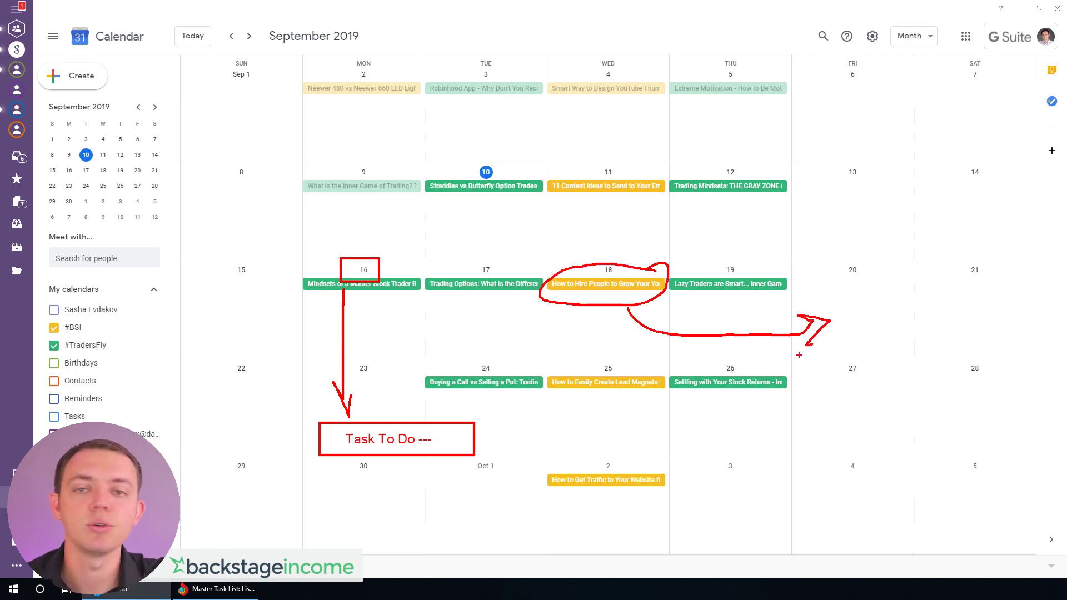
mouse_move(874, 294)
left_mouse_down()
mouse_move(834, 325)
mouse_move(892, 294)
left_mouse_up()
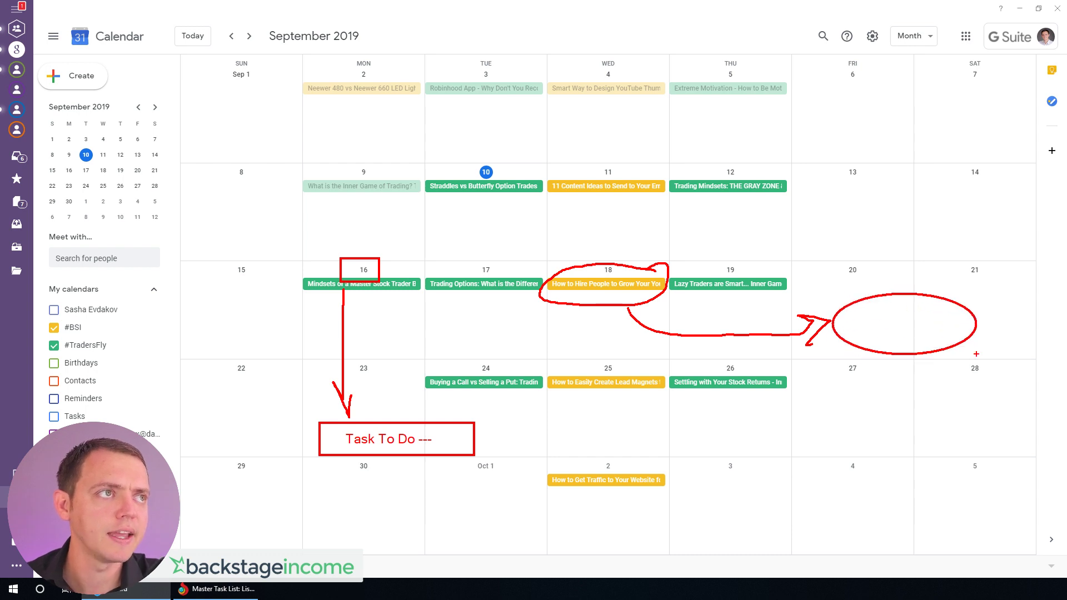
Step: Write "Create thumb, title, description" on two lines in the red ellipse, and clear all screen annotations
type("Create")
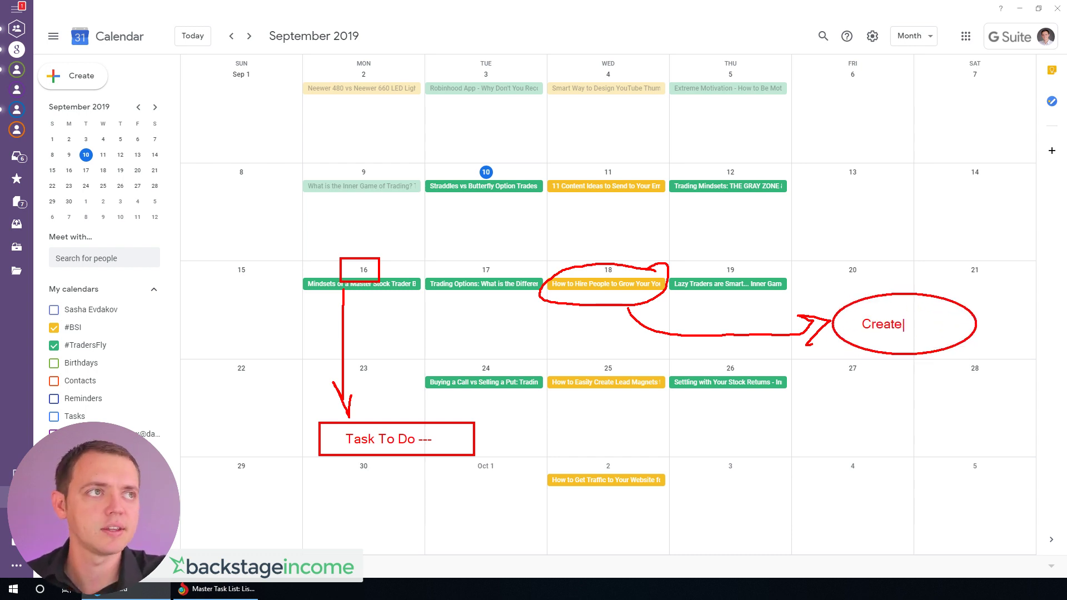
key("Return")
type("thumb")
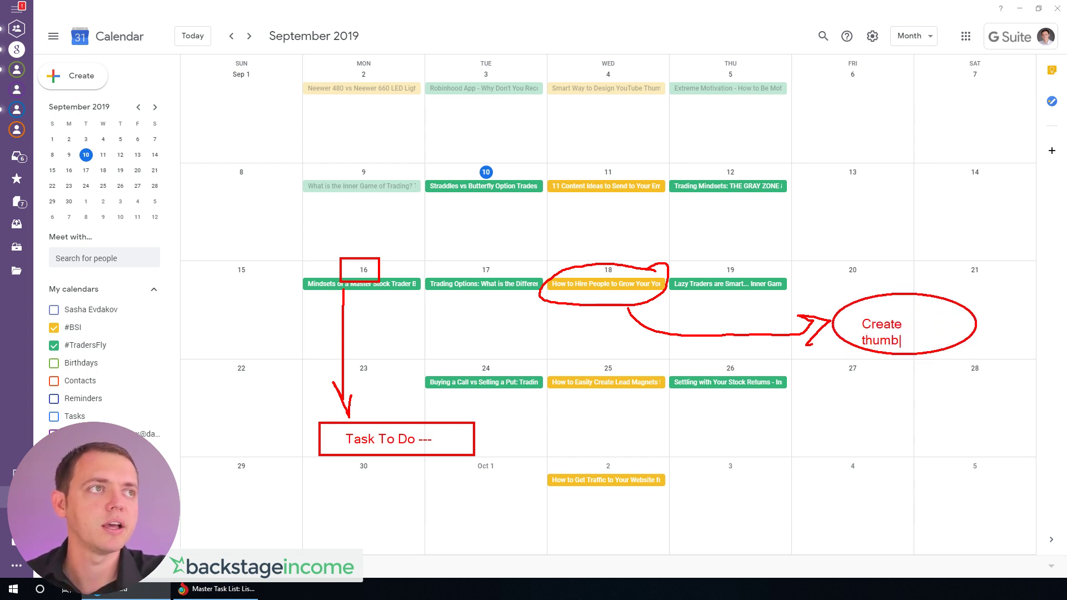
type(", tit")
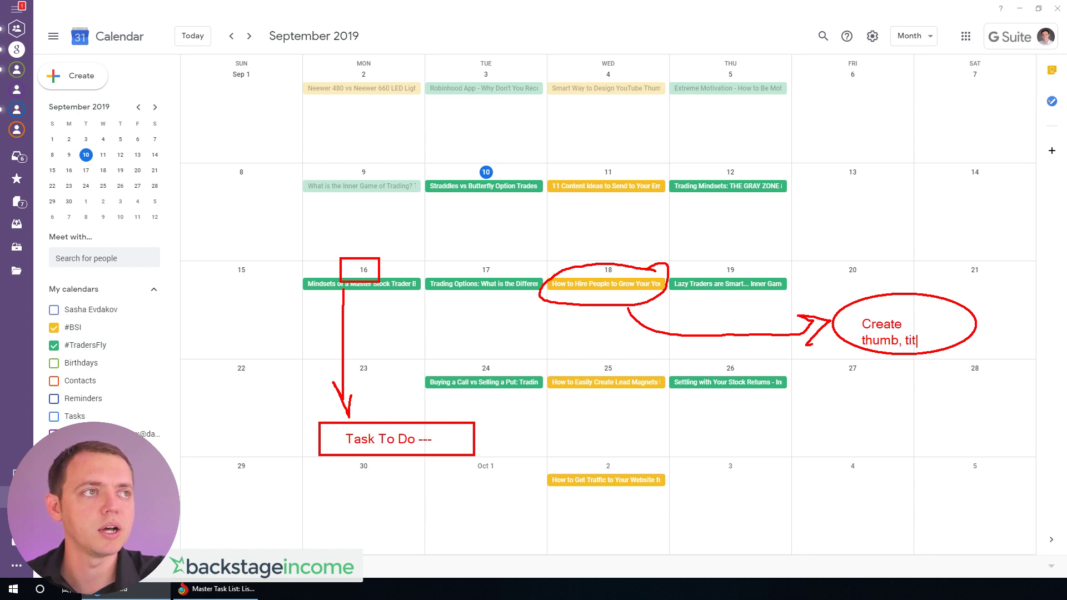
type("le, description")
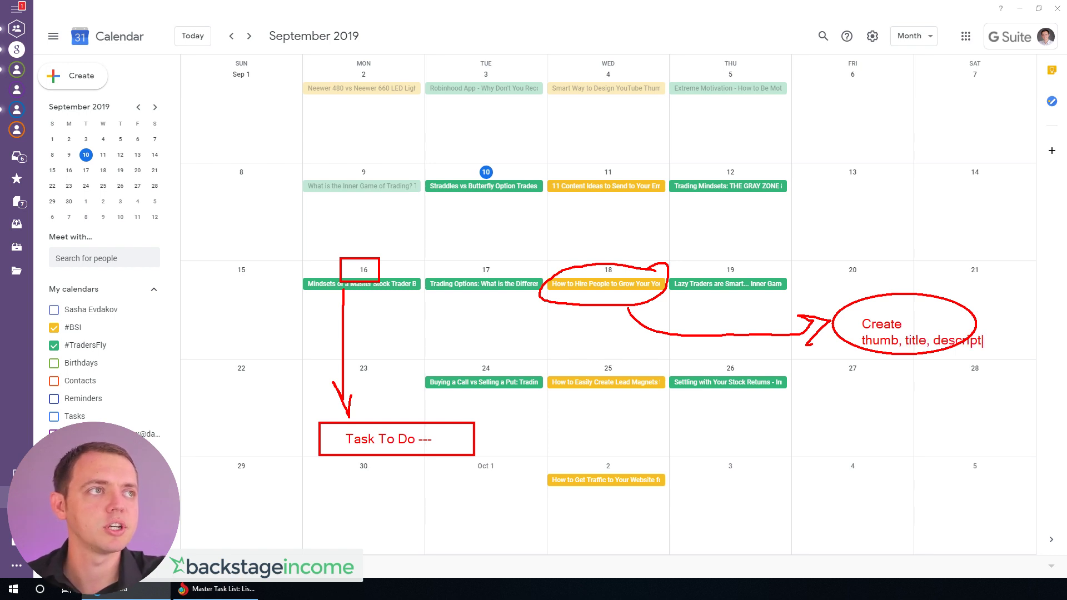
key("Return")
key("Return")
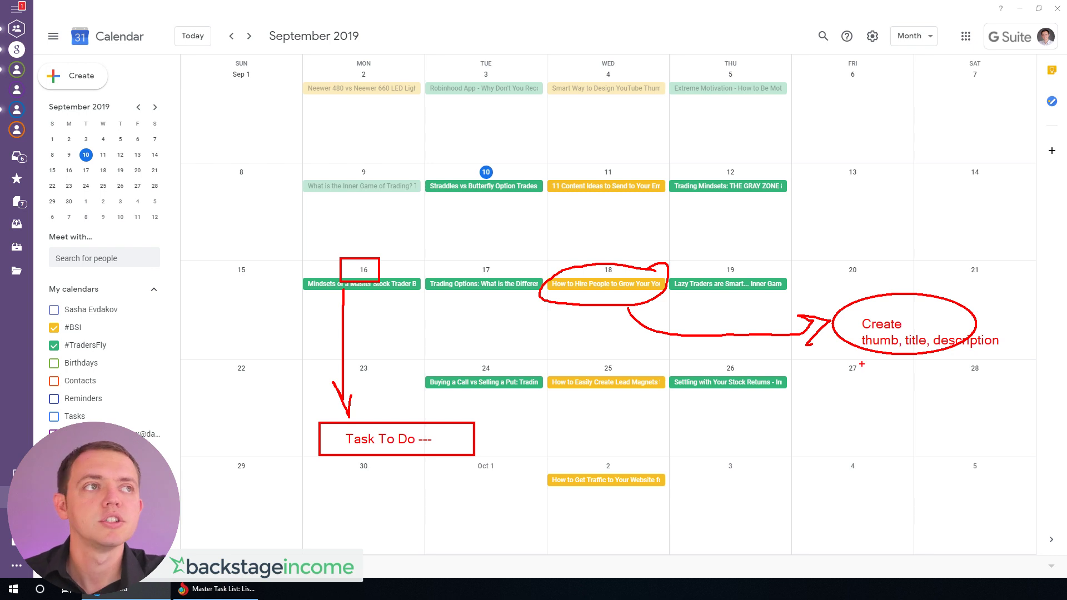
key("Escape")
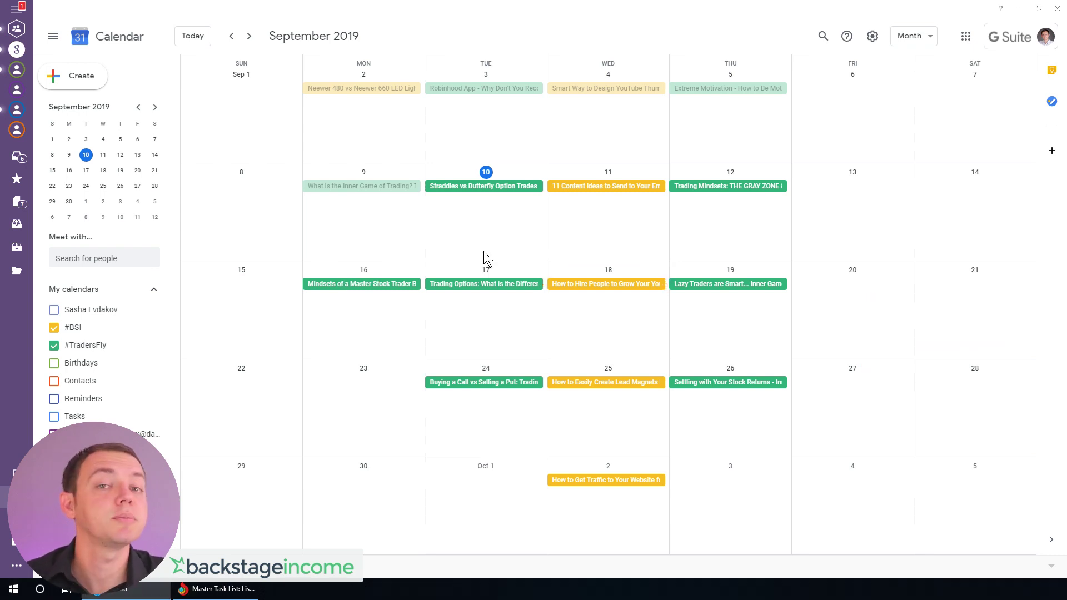